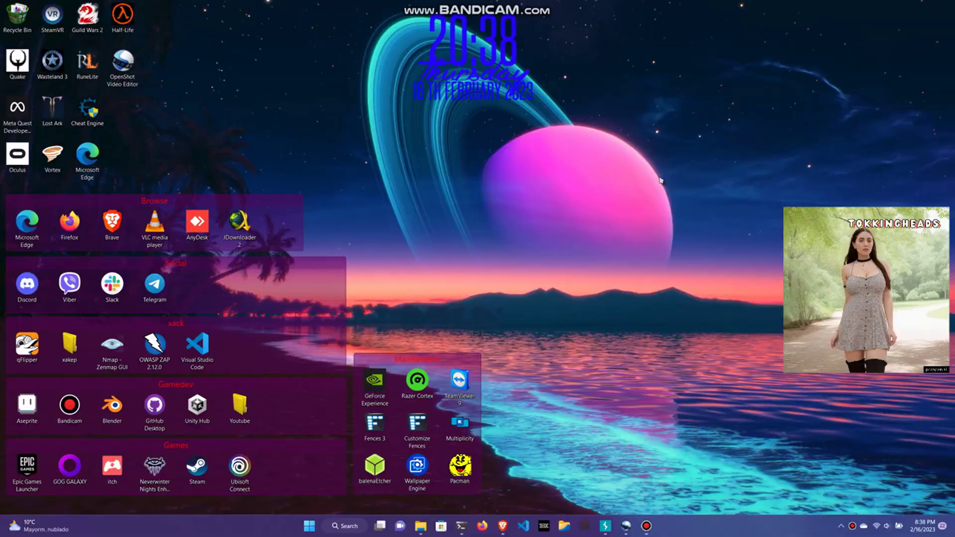
# Bring up Chrome from the taskbar, showing Google's results for 'moddb'
pyautogui.click(502, 526)
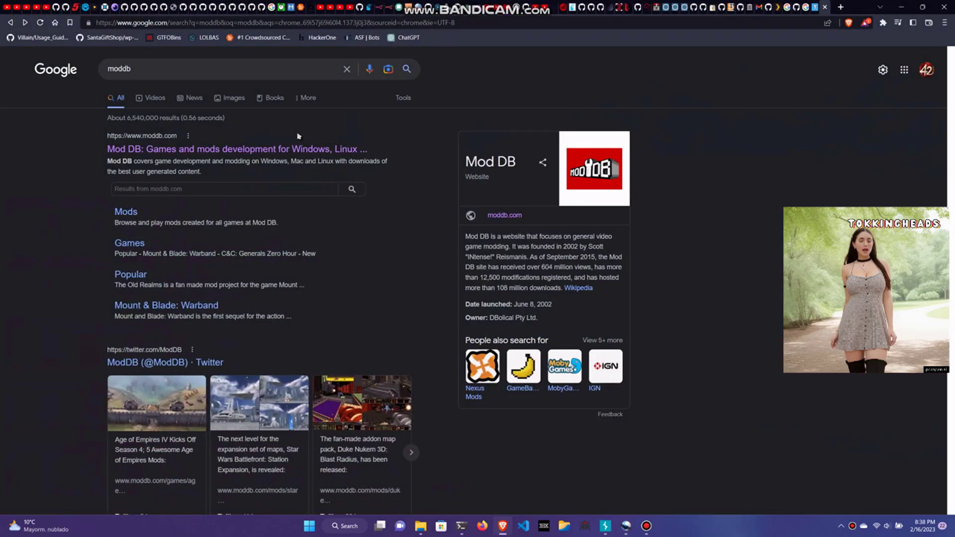
# Go to moddb.com and enter 'half-l' in its site search, fixing the typo
pyautogui.click(275, 149)
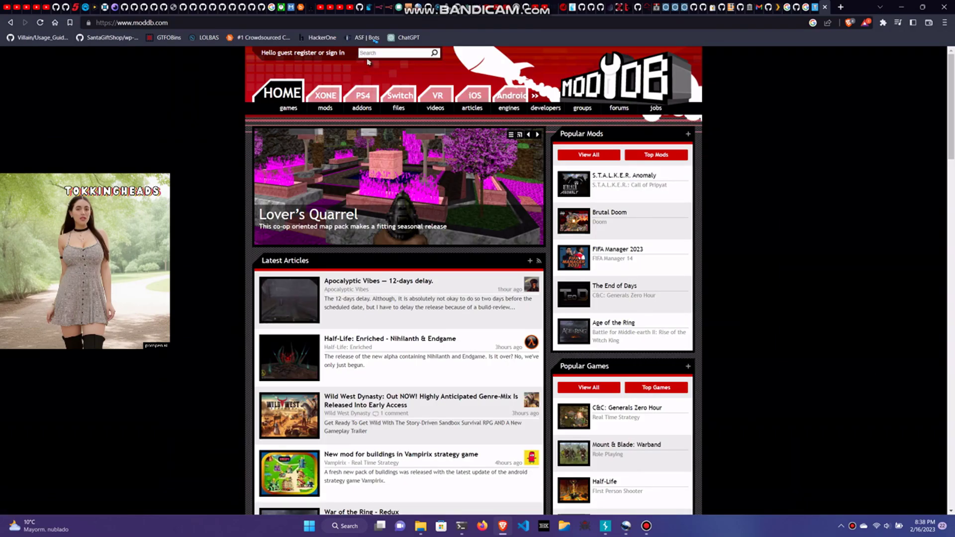
pyautogui.write('ell')
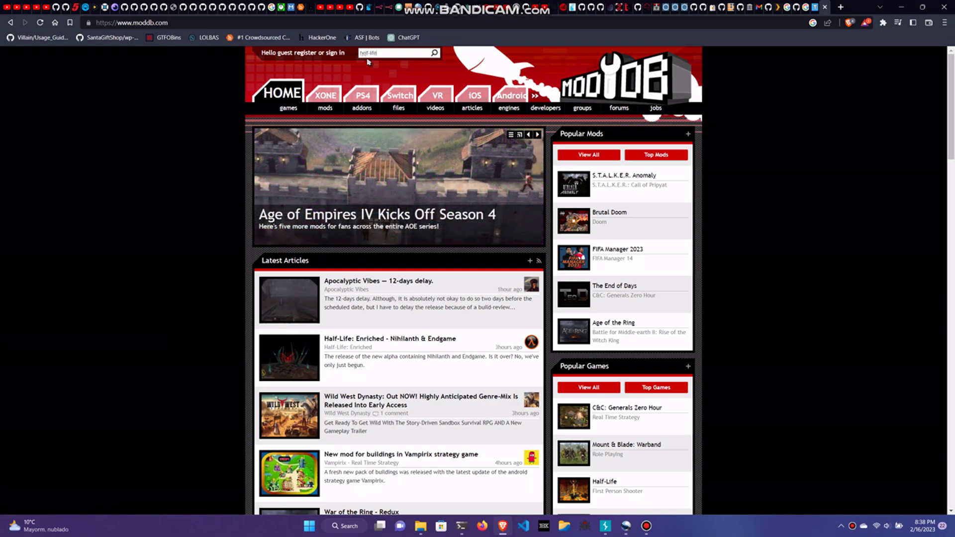
pyautogui.press('BackSpace')
pyautogui.press('BackSpace')
pyautogui.press('BackSpace')
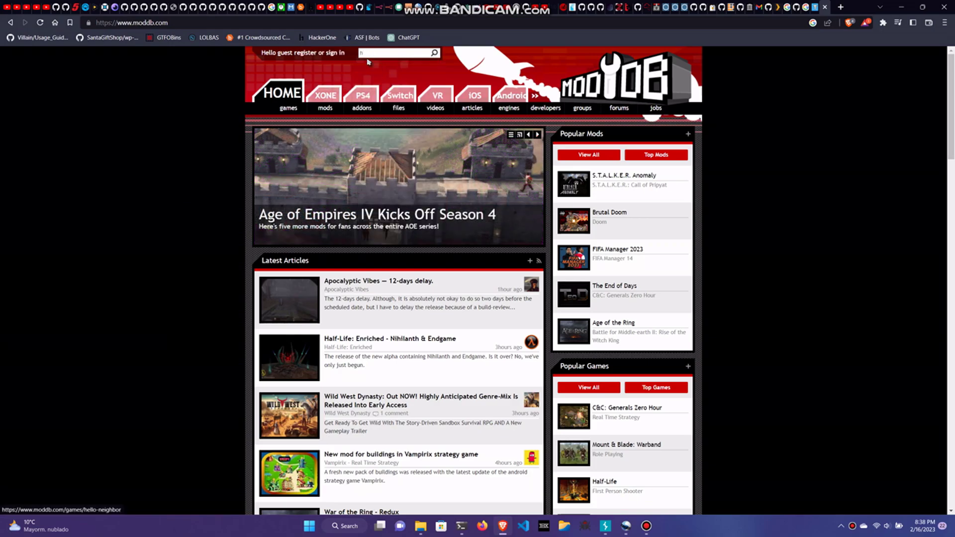
pyautogui.write('alf-life')
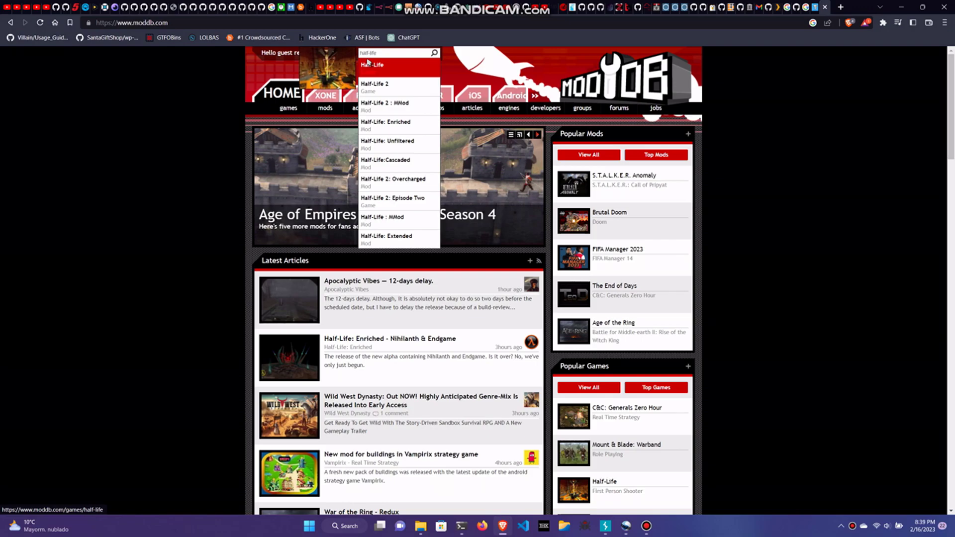
# Search Half-Life's ModDB mods for 'gunman chronicles', then minimize the browser
pyautogui.click(368, 65)
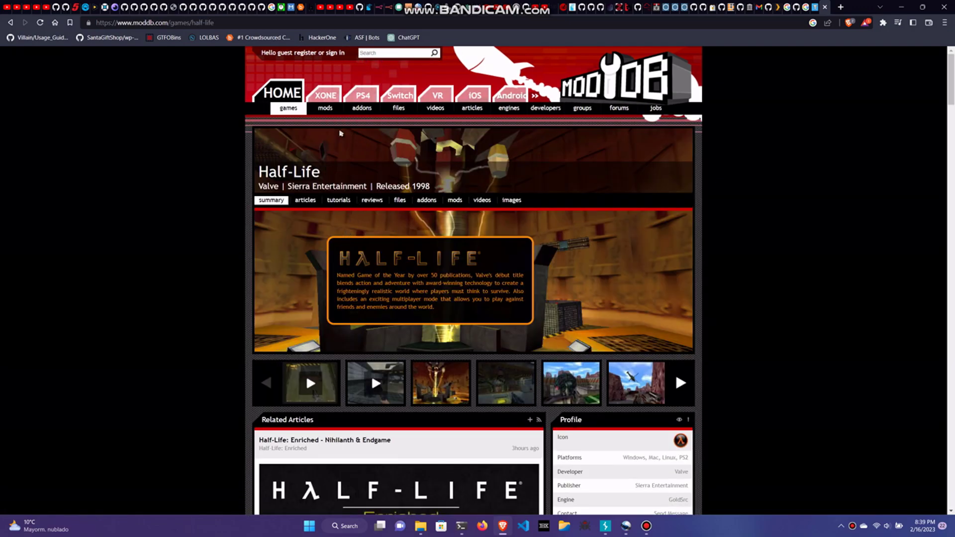
pyautogui.scroll(-1, 481, 148)
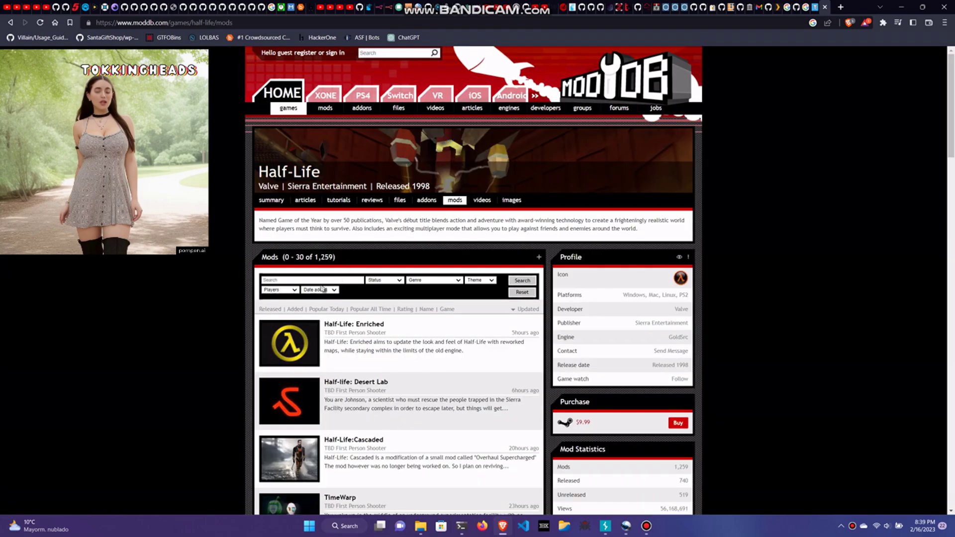
pyautogui.click(317, 280)
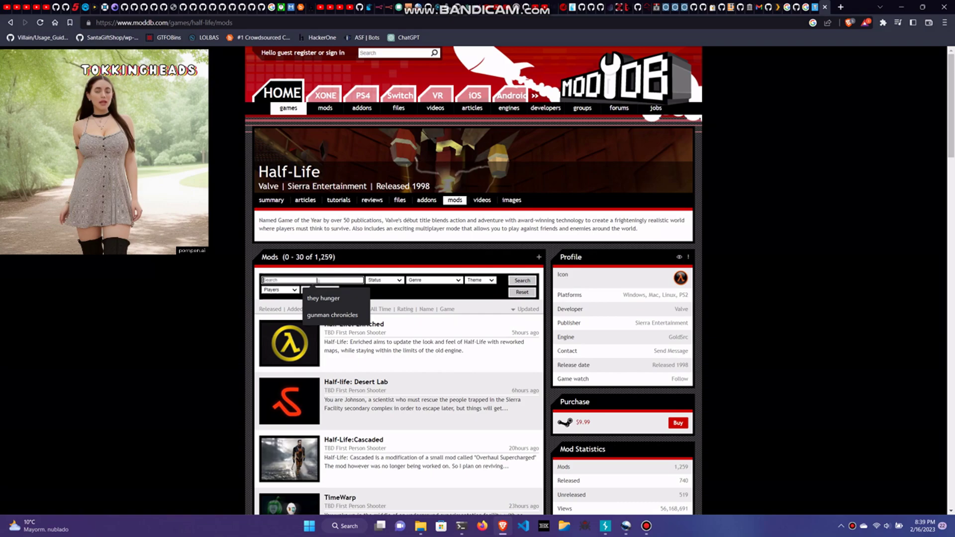
pyautogui.click(332, 314)
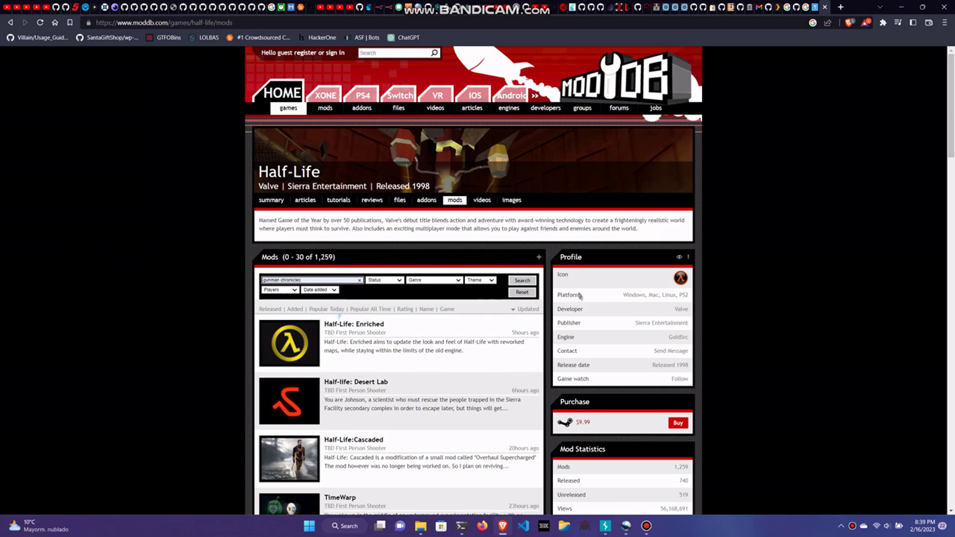
pyautogui.click(523, 281)
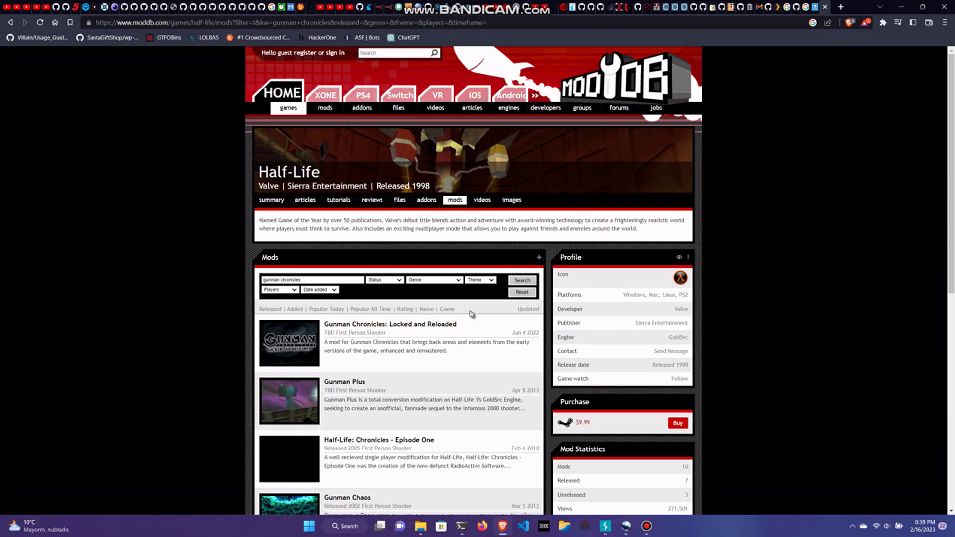
pyautogui.click(625, 525)
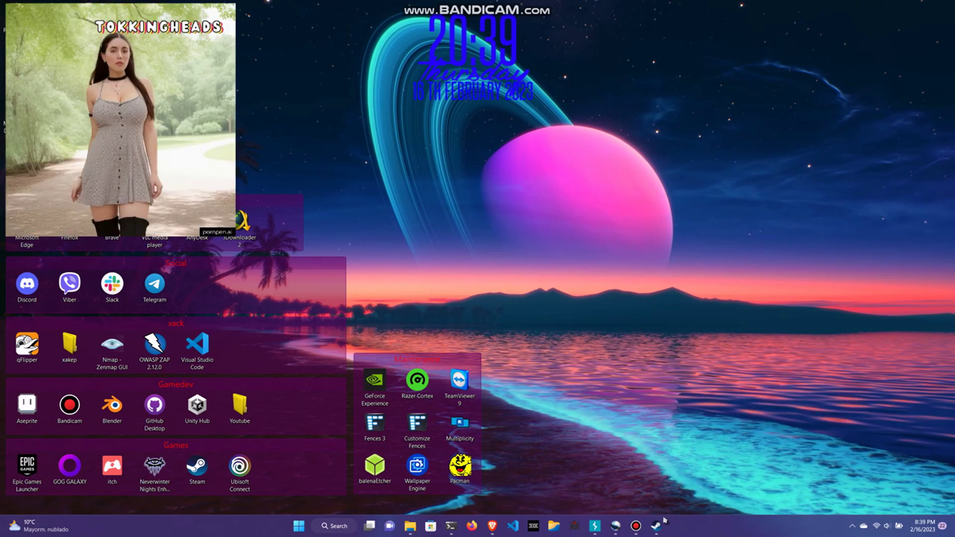
# Switch to Steam's Half-Life library page and show its Manage options
pyautogui.click(656, 526)
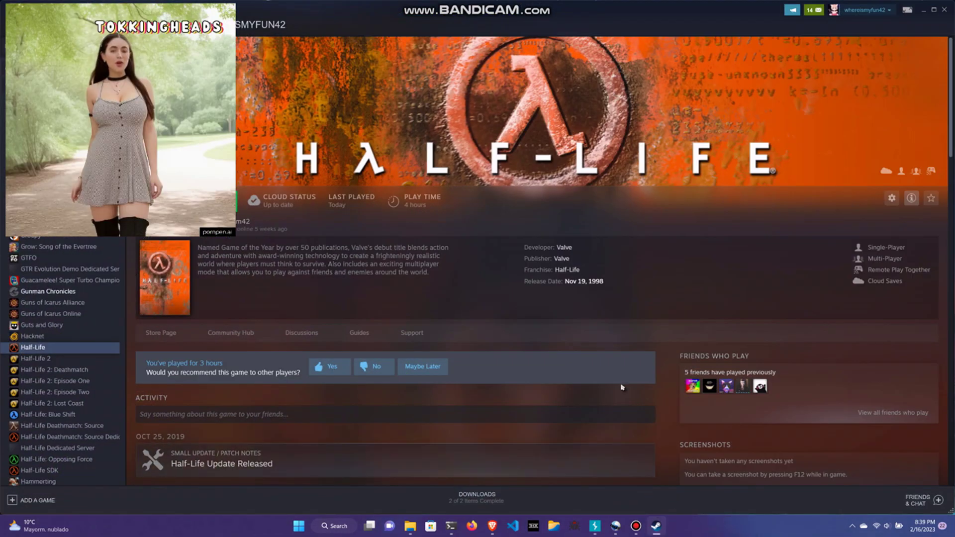
pyautogui.click(893, 197)
# Browse Half-Life's local install folder with the rewolf folder, then close Explorer
pyautogui.moveTo(903, 239)
pyautogui.click(842, 252)
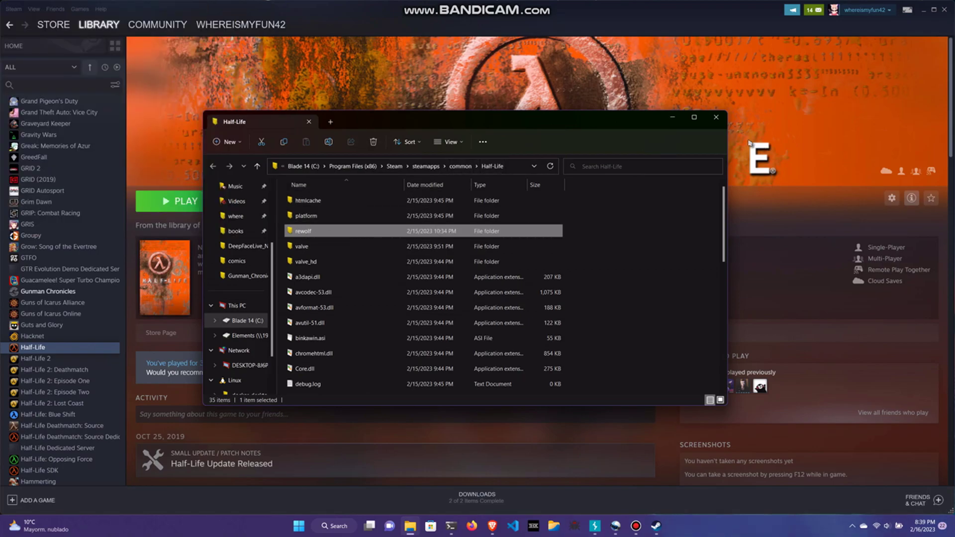
pyautogui.click(717, 120)
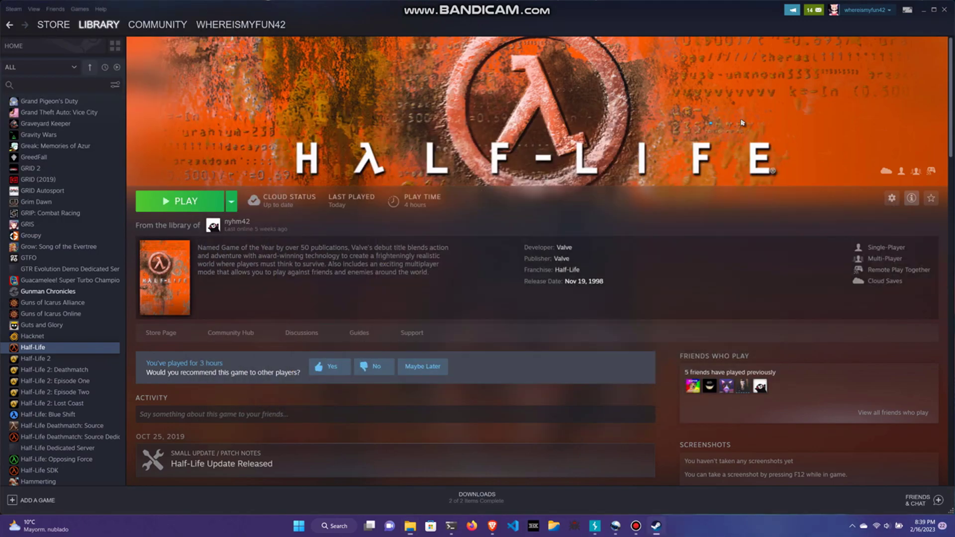
# Close Steam, exit it from the system tray icon, and relaunch it
pyautogui.click(947, 9)
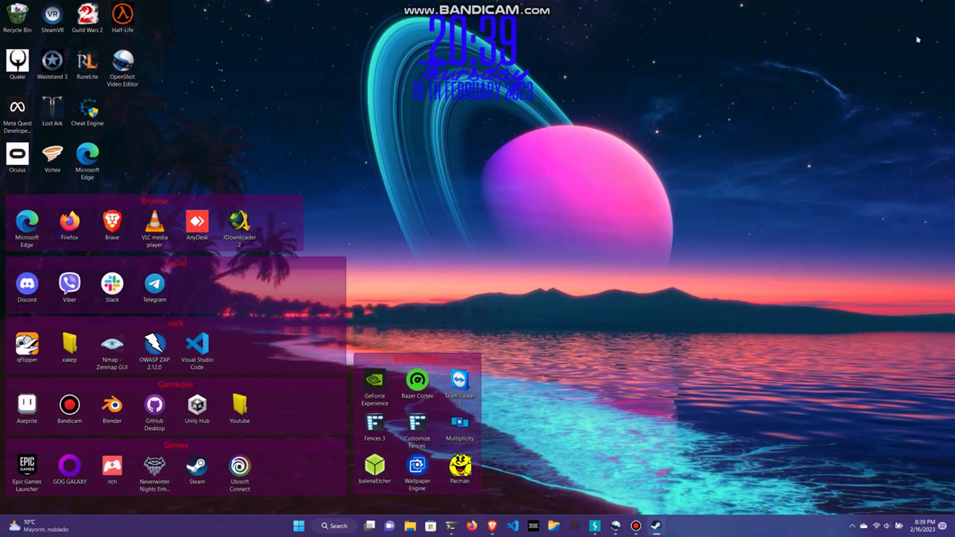
pyautogui.click(856, 526)
pyautogui.rightClick(862, 461)
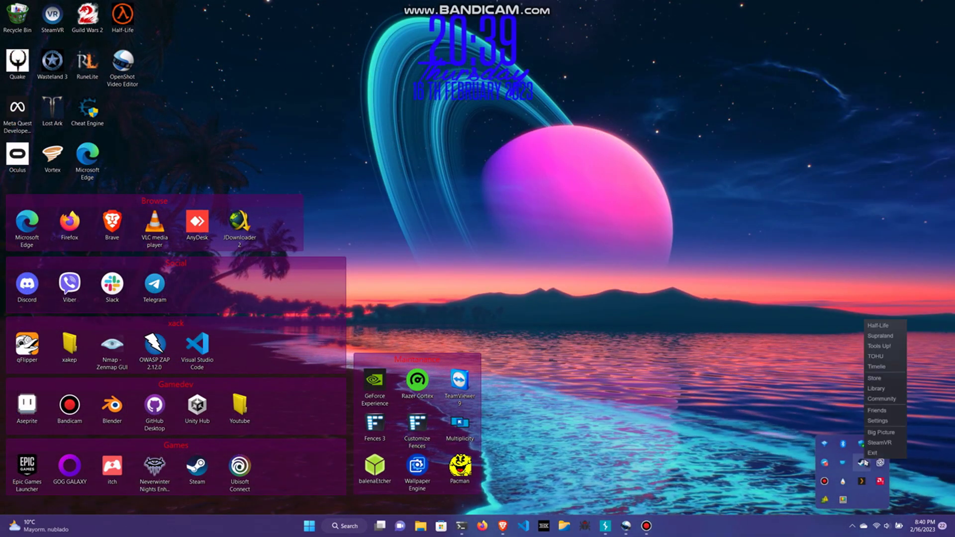
pyautogui.click(871, 453)
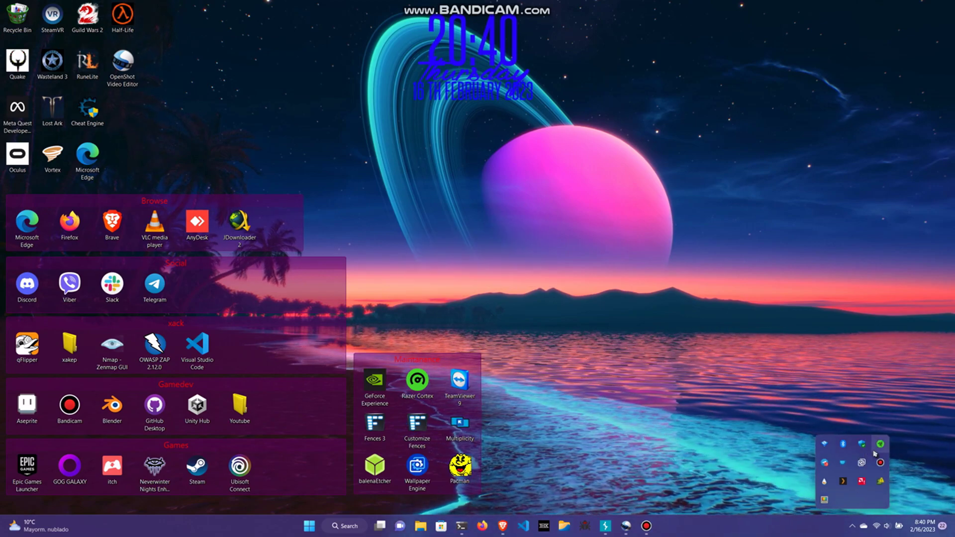
pyautogui.click(625, 526)
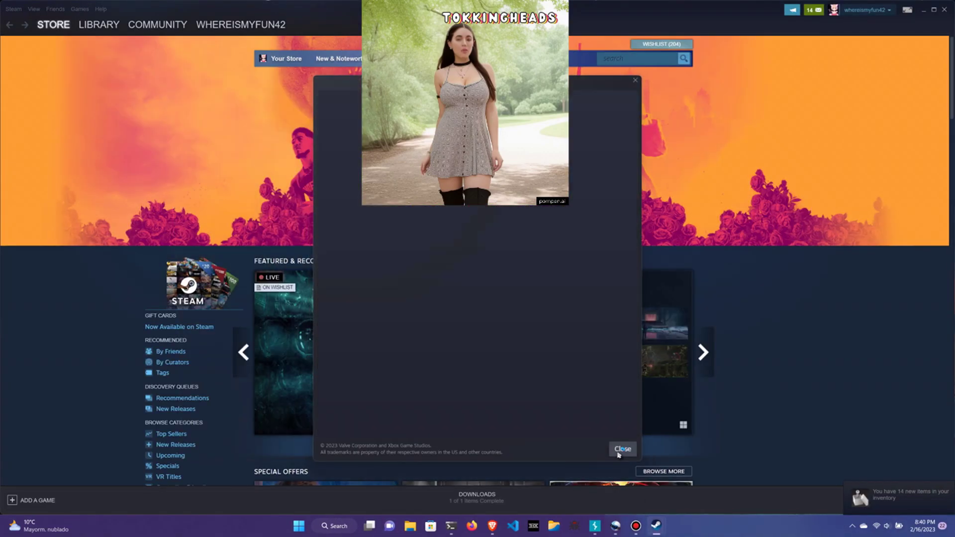
# Dismiss the startup notice, go to the Library, and focus its search field
pyautogui.click(621, 448)
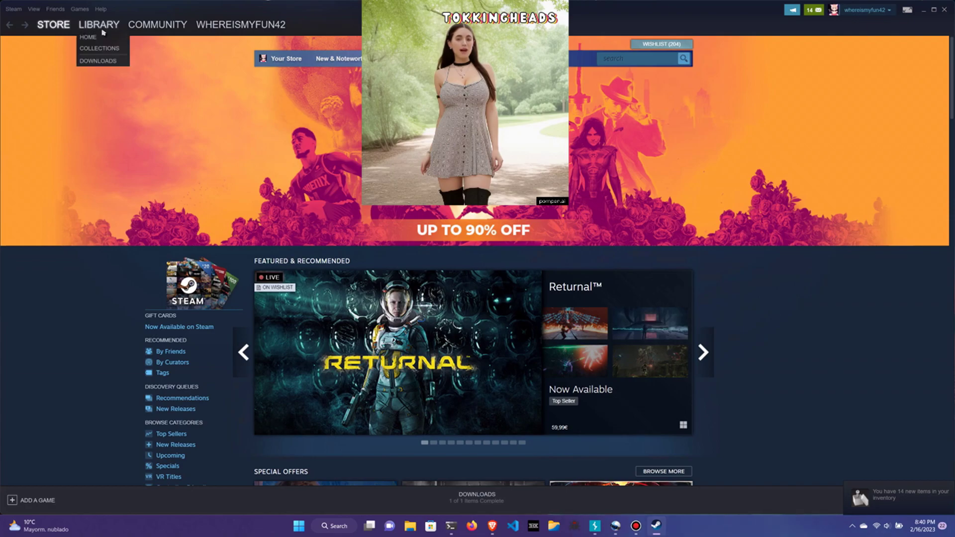
pyautogui.click(99, 24)
pyautogui.click(49, 85)
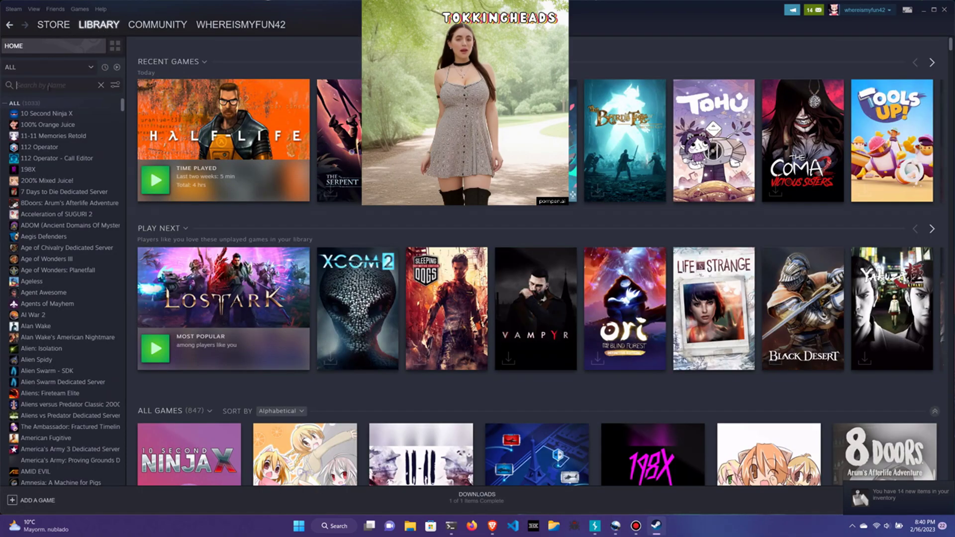